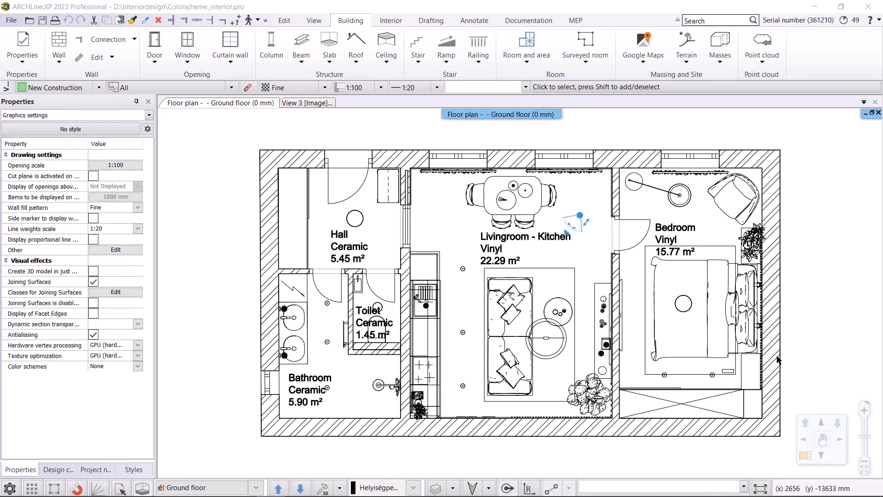
Inspect the colour temperature setting of the round light above the bedroom bed.
click(684, 314)
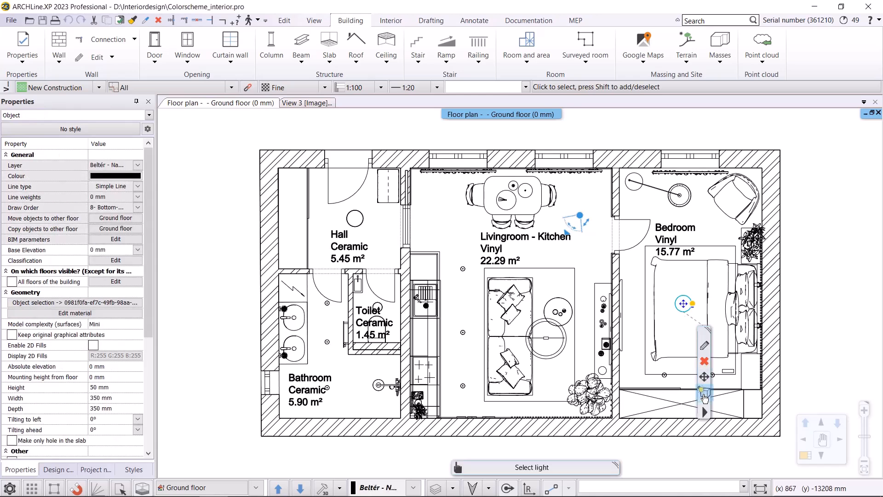
double_click(110, 323)
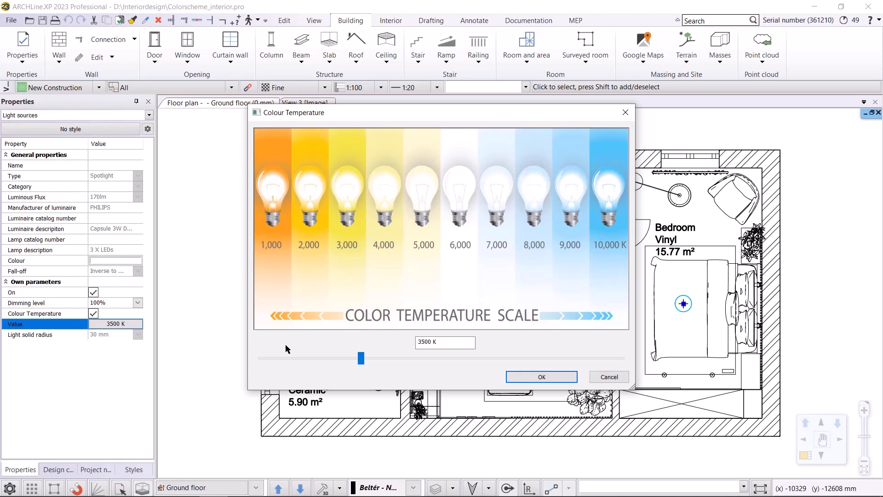
click(625, 113)
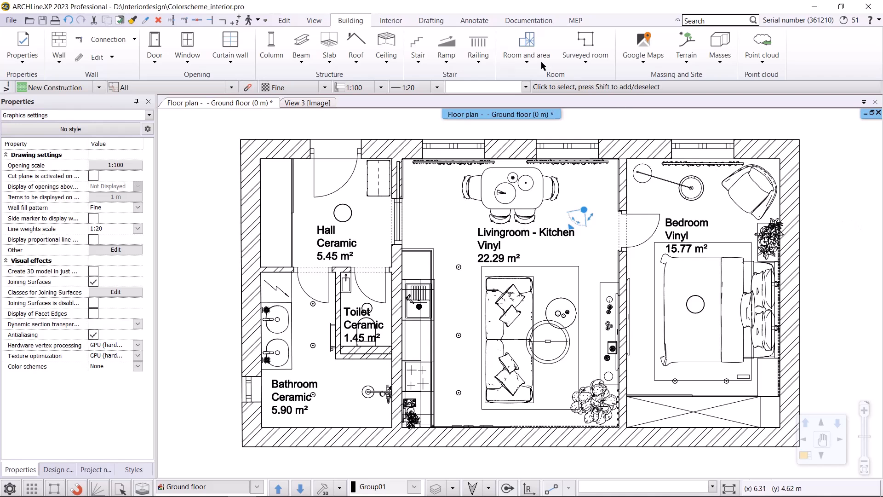
Create a color scheme for interior light sources based on Colour Temperature and import its values from the floor plan.
click(479, 21)
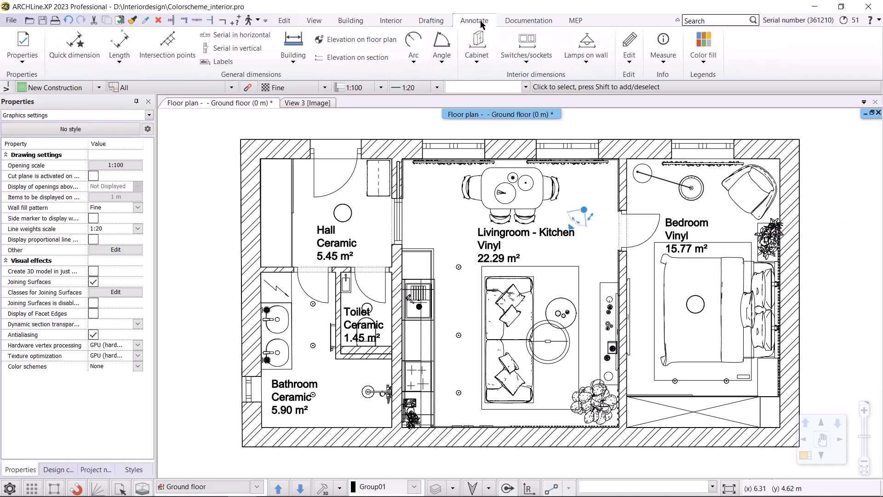
click(702, 64)
mouse_move(716, 96)
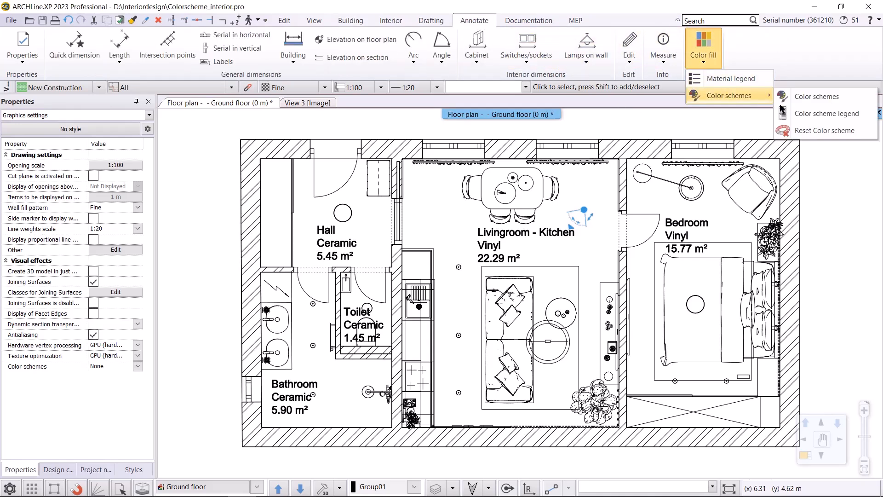
click(812, 98)
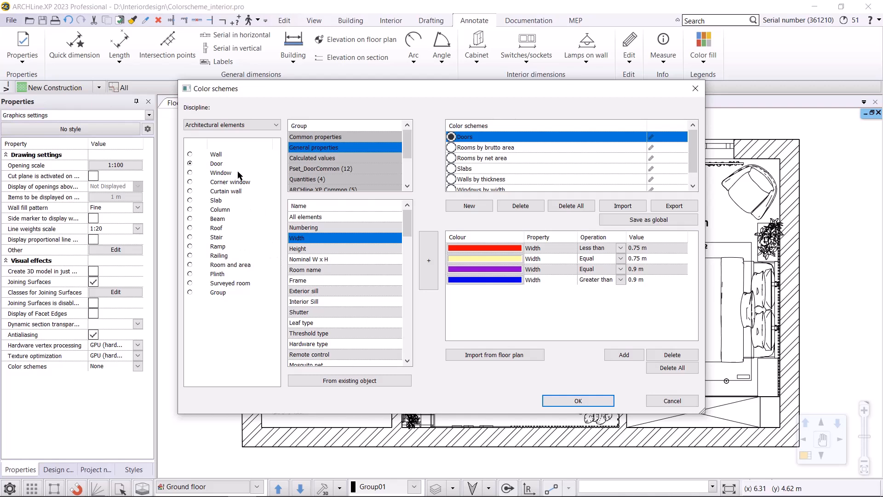
click(238, 128)
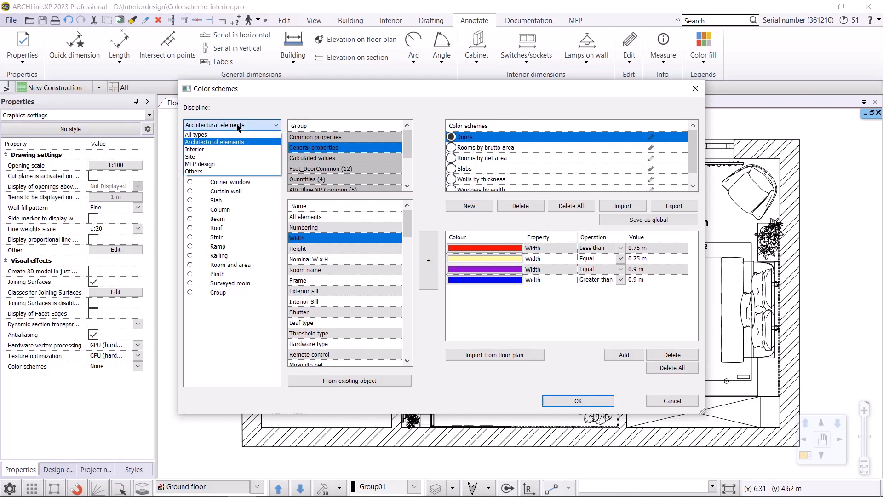
click(225, 151)
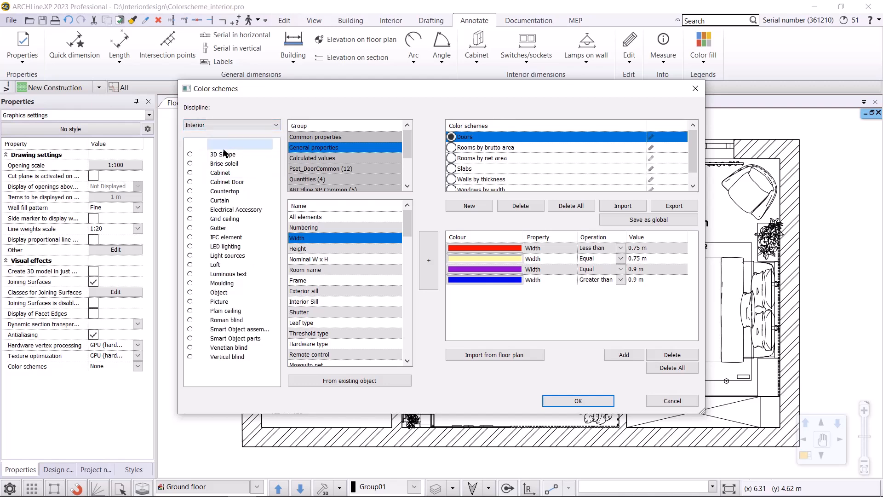
click(192, 256)
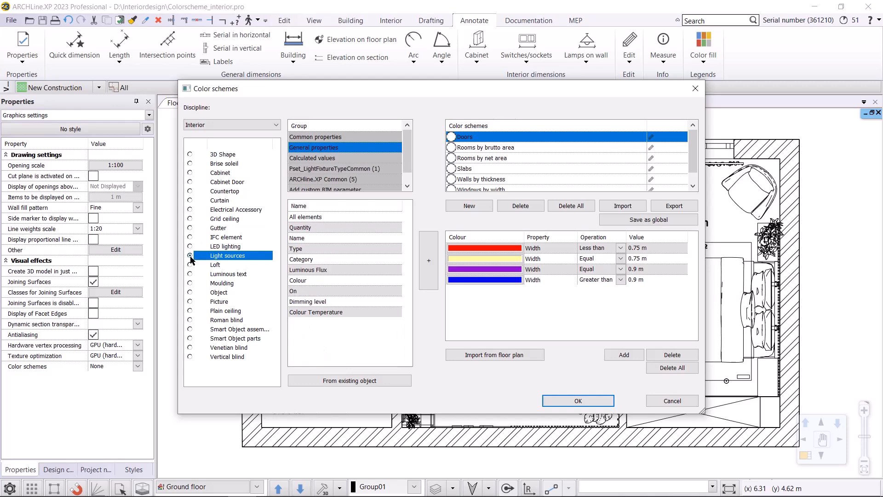
click(316, 316)
click(429, 259)
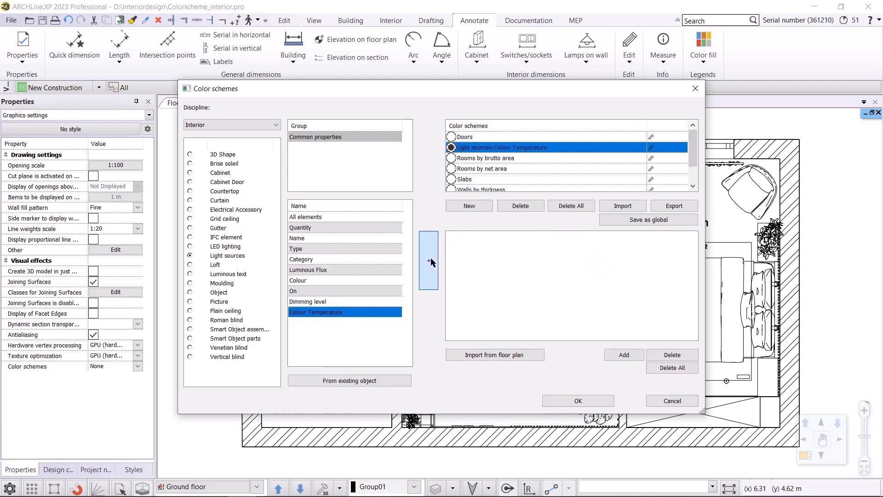
click(535, 150)
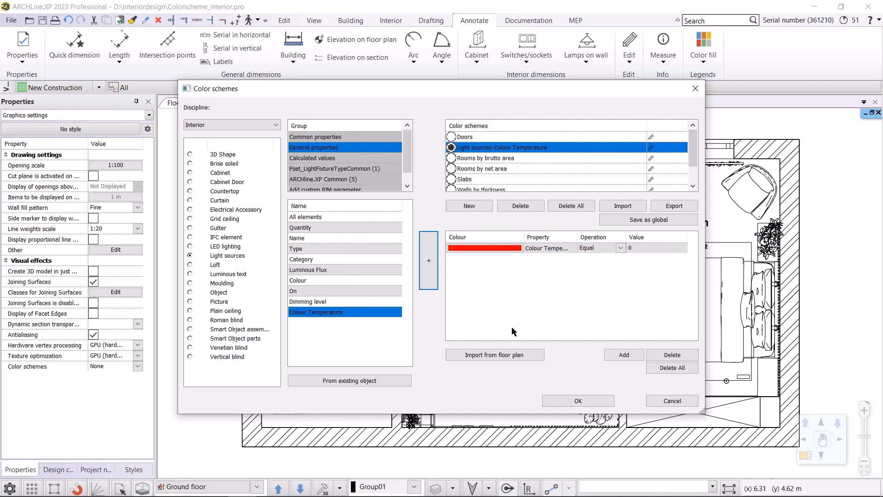
click(499, 357)
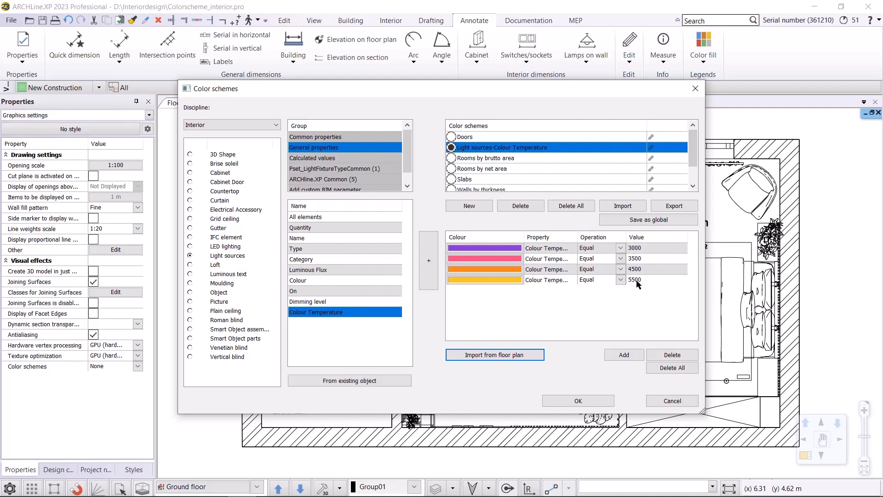
Change the colour of the scheme's 5500 entry to blue with RGB 50, 156, 204.
double_click(506, 280)
click(430, 225)
click(436, 239)
drag(507, 247, 507, 254)
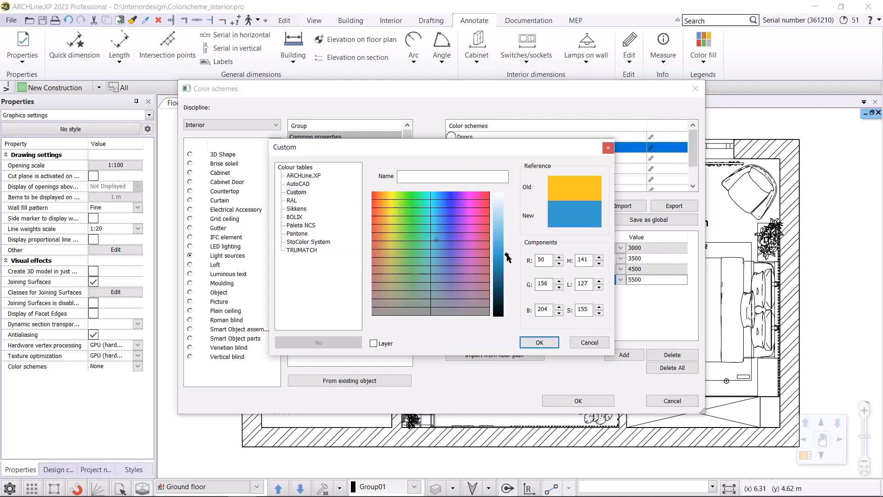
click(539, 343)
Change the colour of the scheme's 4500 entry to green.
double_click(506, 269)
click(420, 239)
click(534, 342)
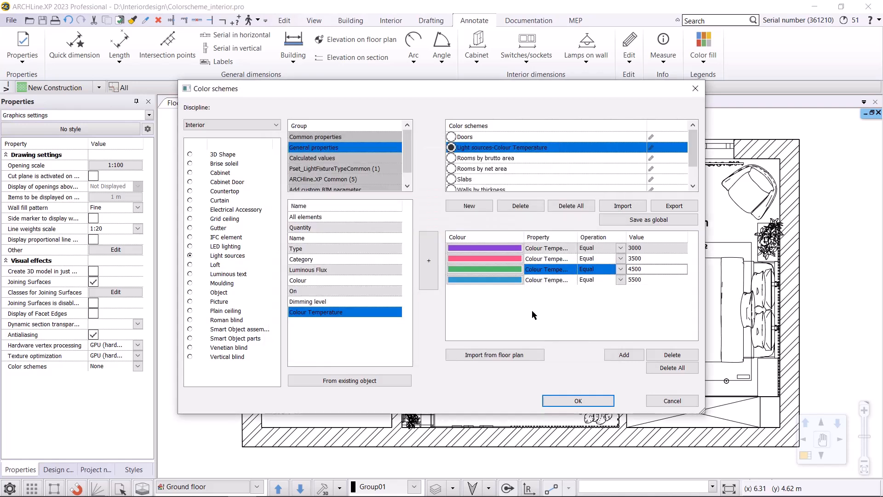
Change the colour of the 3500 entry to a darker red and apply the light source scheme to the floor plan.
double_click(537, 261)
drag(505, 204, 510, 260)
click(539, 342)
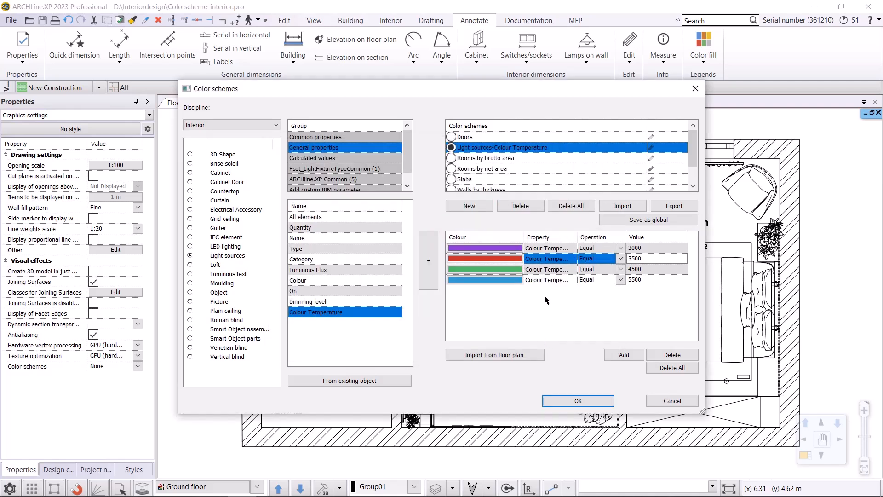
click(581, 400)
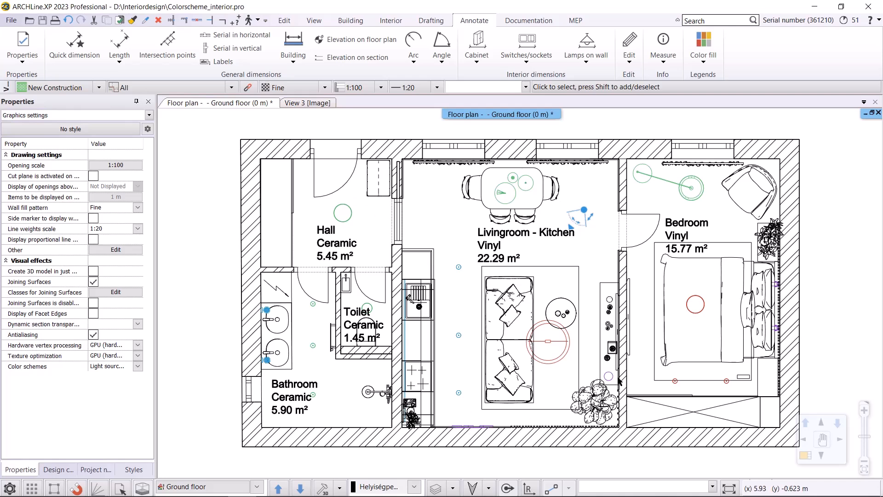
Set the colour temperature of the two bedroom wall lamps and the light along the living room's lower wall to 4500 K.
click(776, 288)
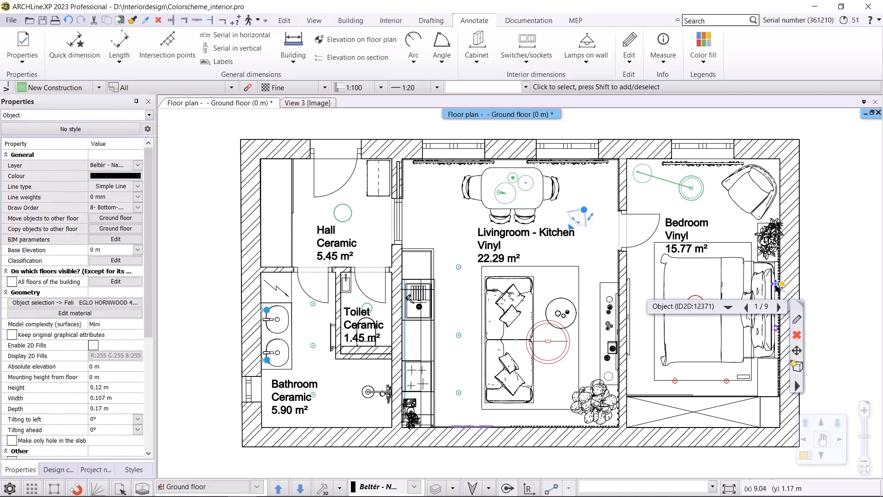
click(776, 330)
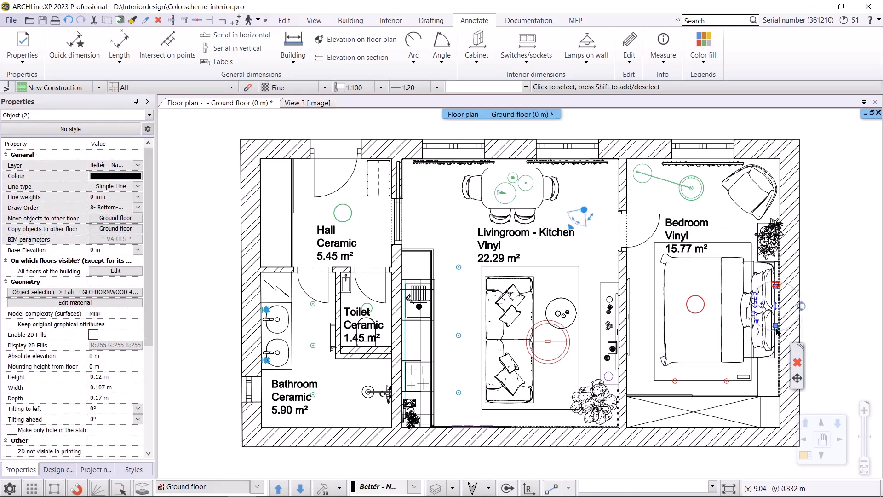
shift+click(466, 427)
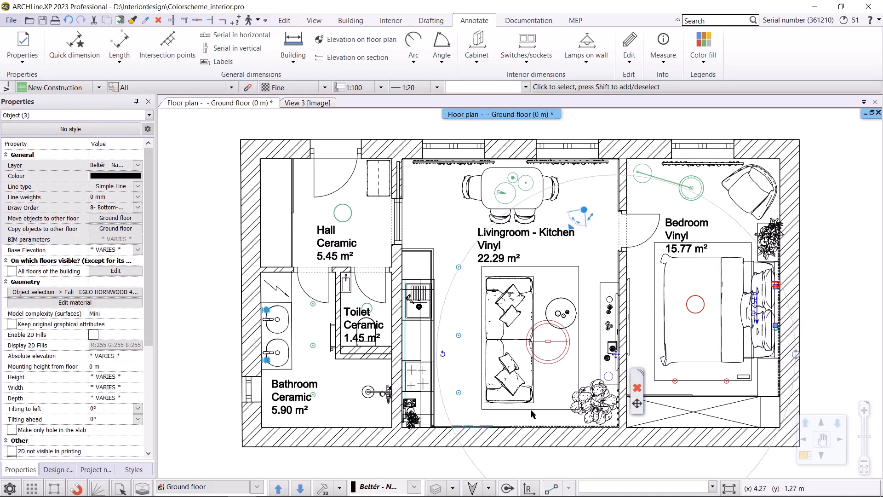
click(74, 115)
click(65, 129)
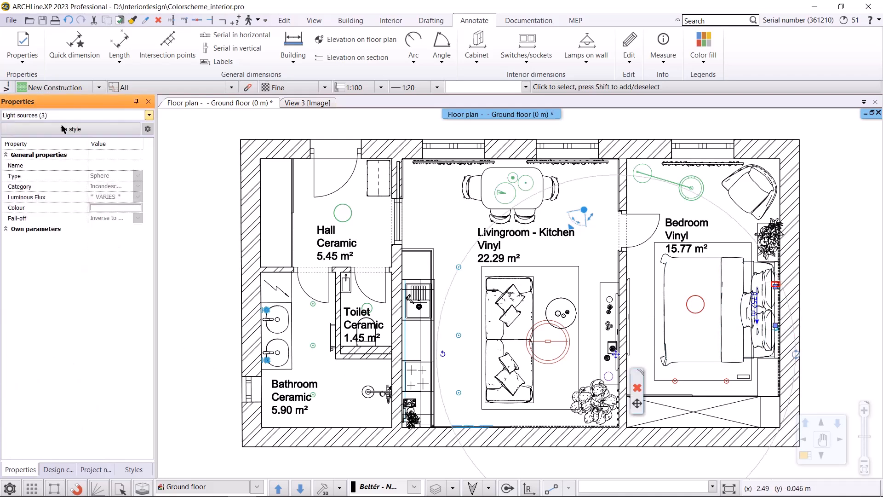
click(93, 261)
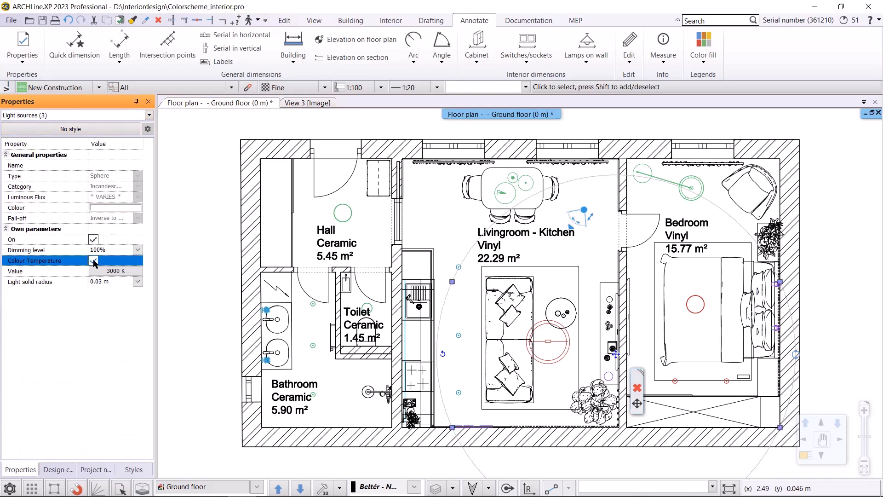
click(111, 271)
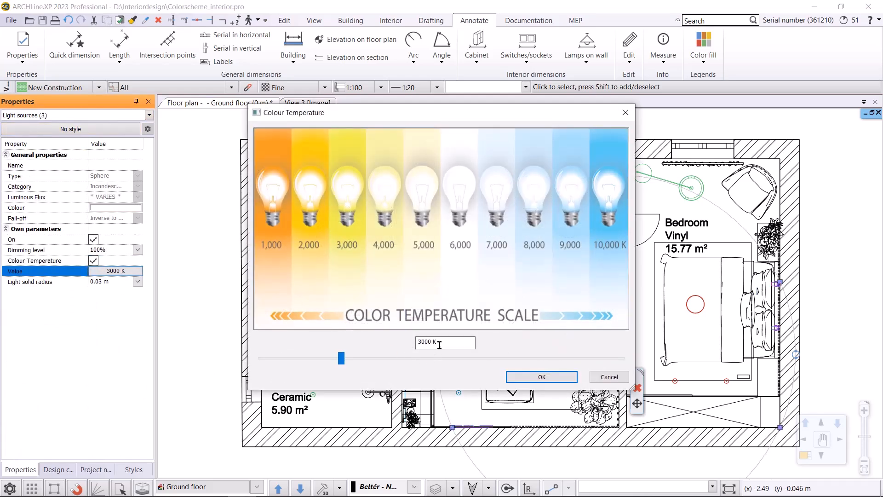
drag(341, 359, 446, 360)
drag(358, 354, 342, 355)
drag(440, 343, 390, 340)
text(4500)
key(Return)
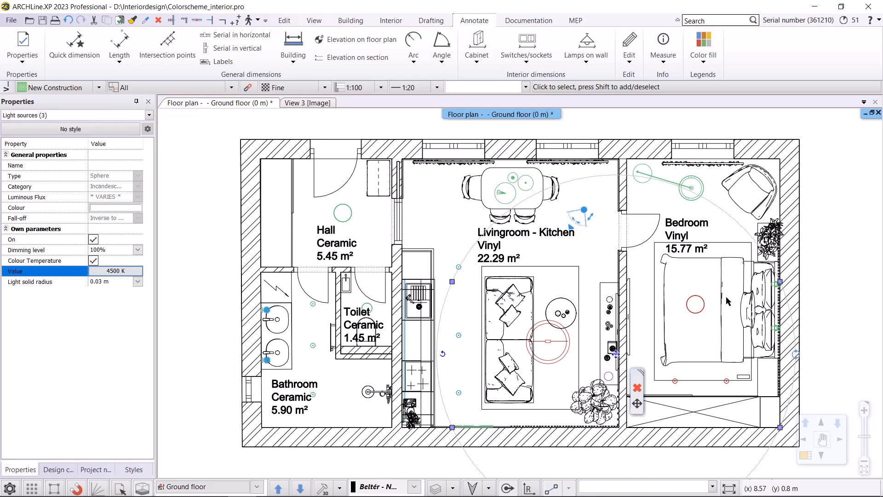
click(206, 274)
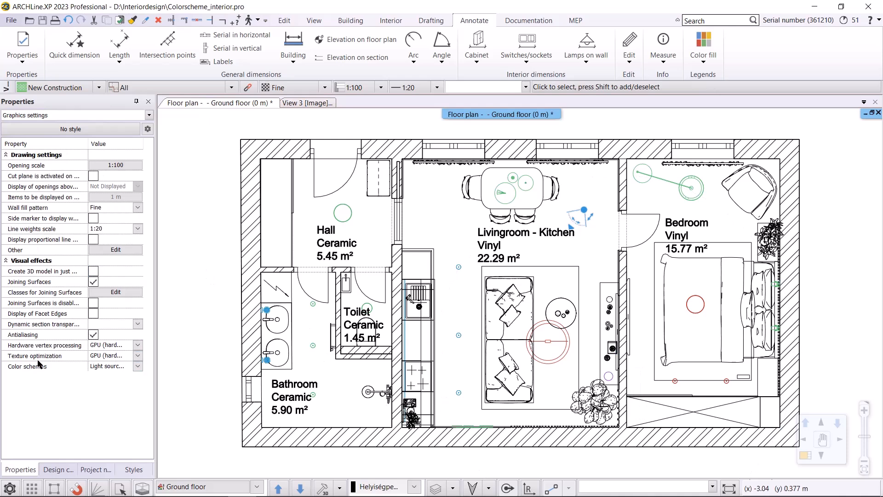
Set the floor plan's color scheme to None.
click(136, 367)
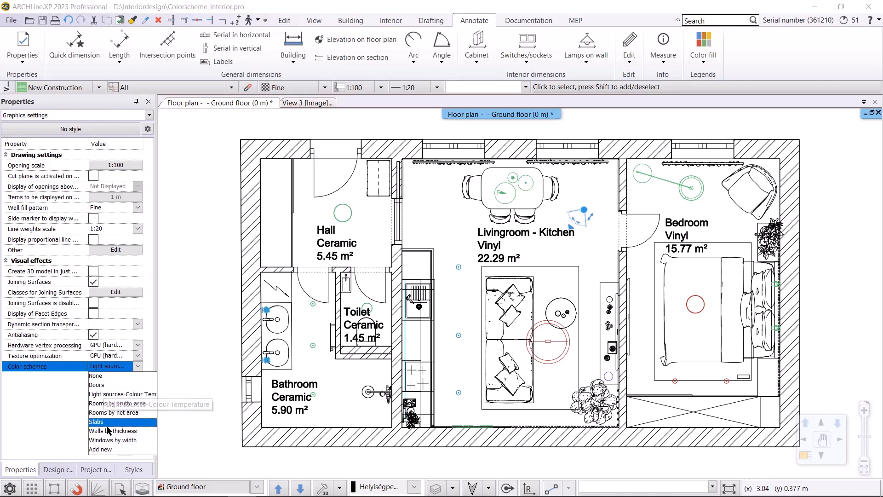
click(99, 378)
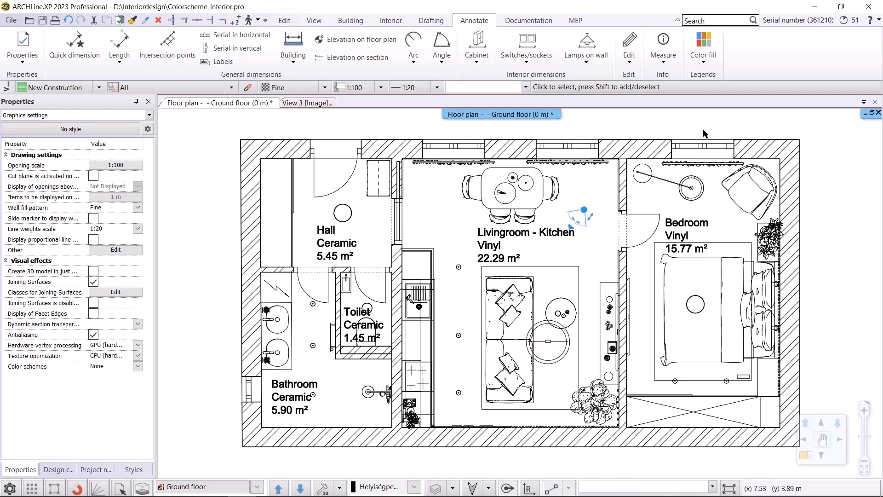
Create a color scheme for interior cabinets based on Width, import its values from the floor plan, and apply it.
click(703, 46)
mouse_move(741, 96)
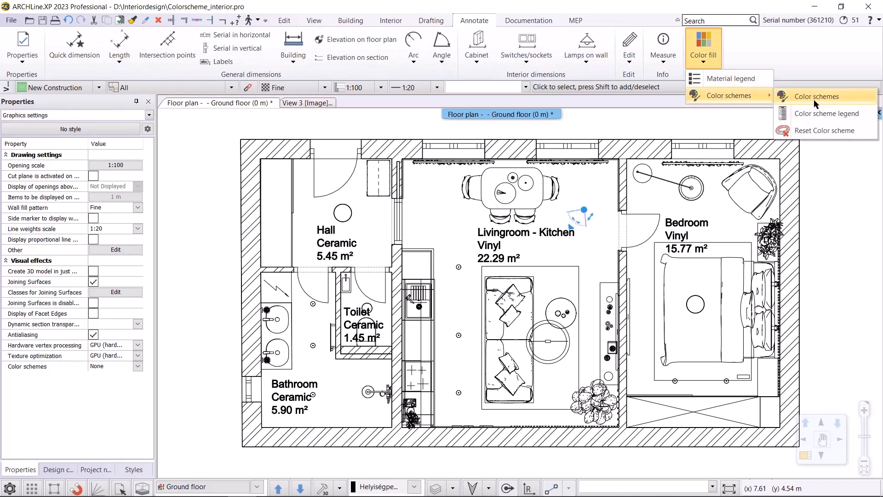
click(813, 96)
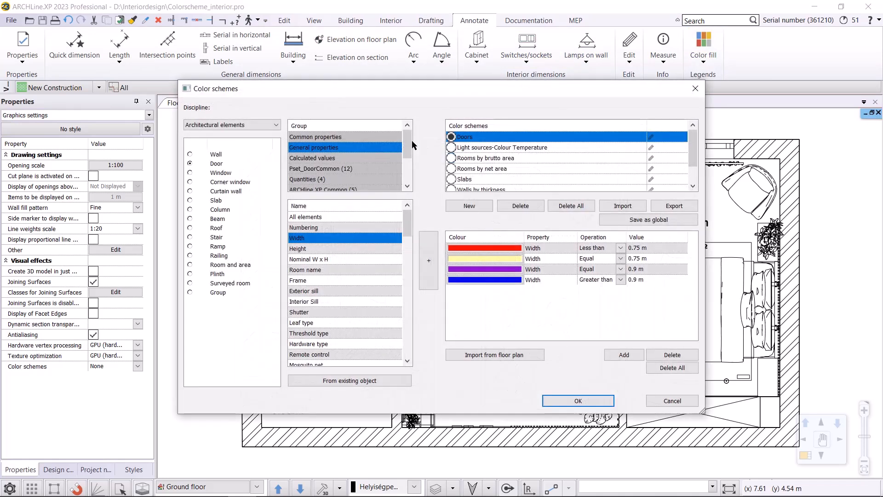
click(239, 124)
click(216, 149)
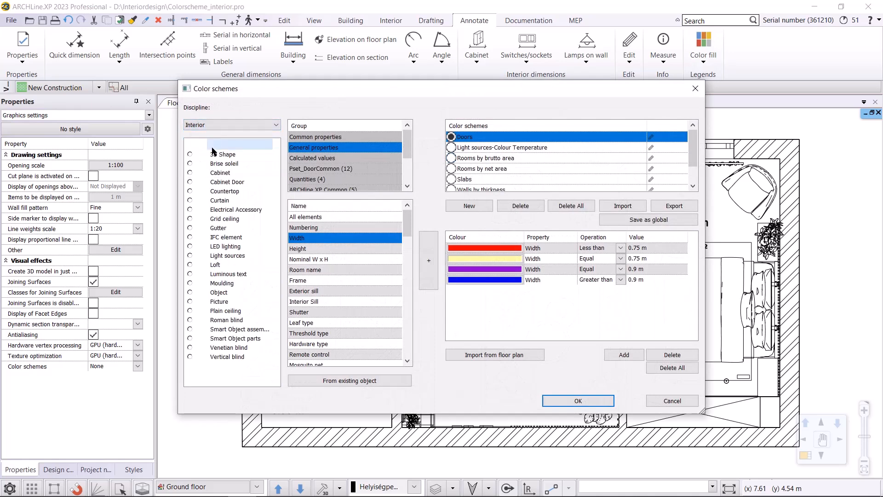
click(189, 174)
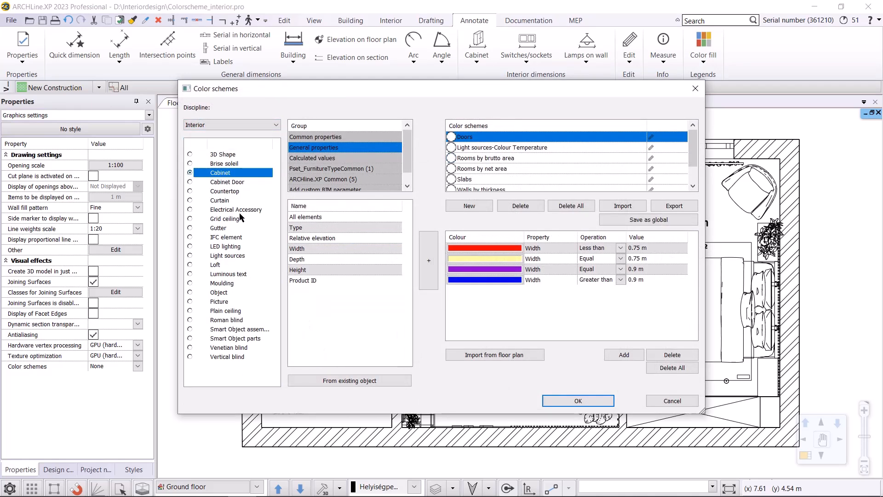
click(297, 248)
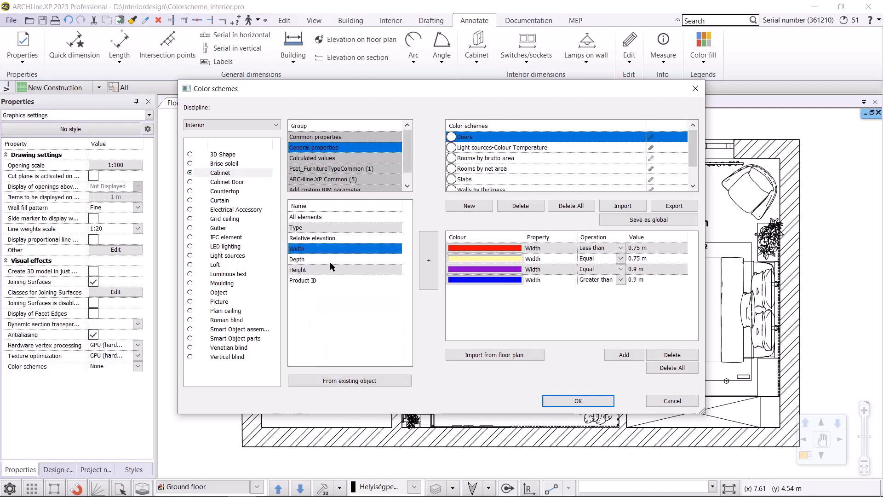
click(428, 261)
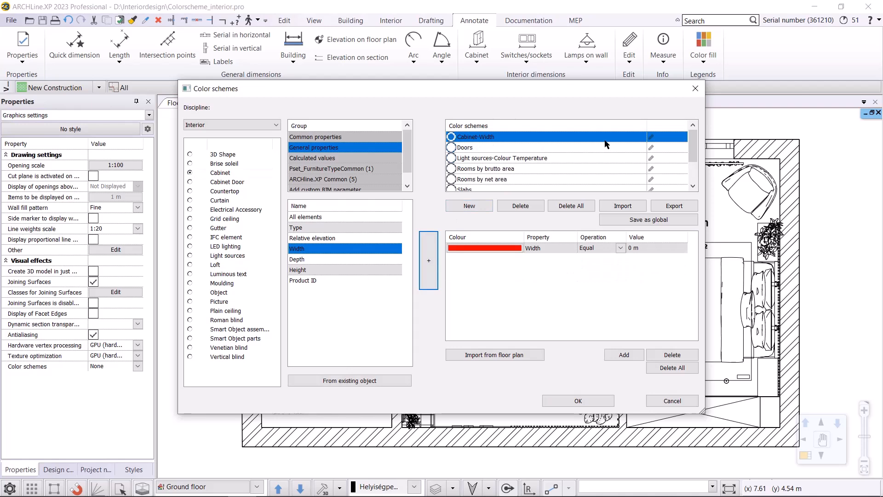
click(509, 358)
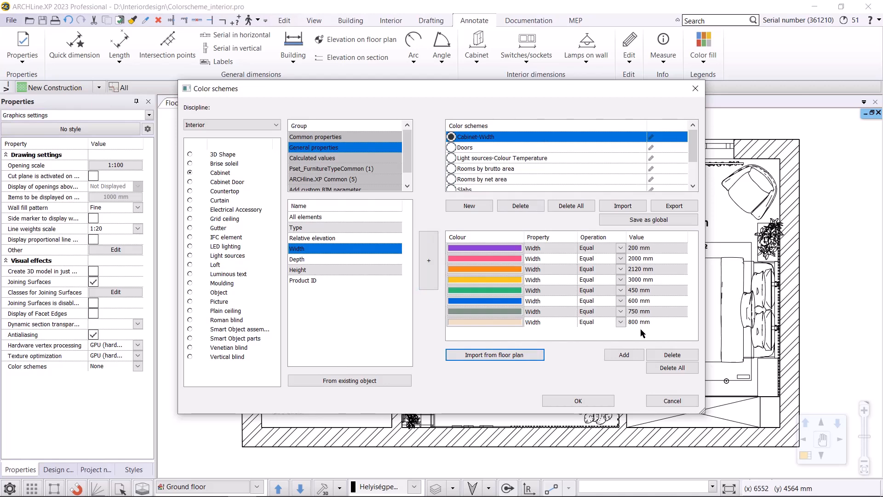
click(595, 399)
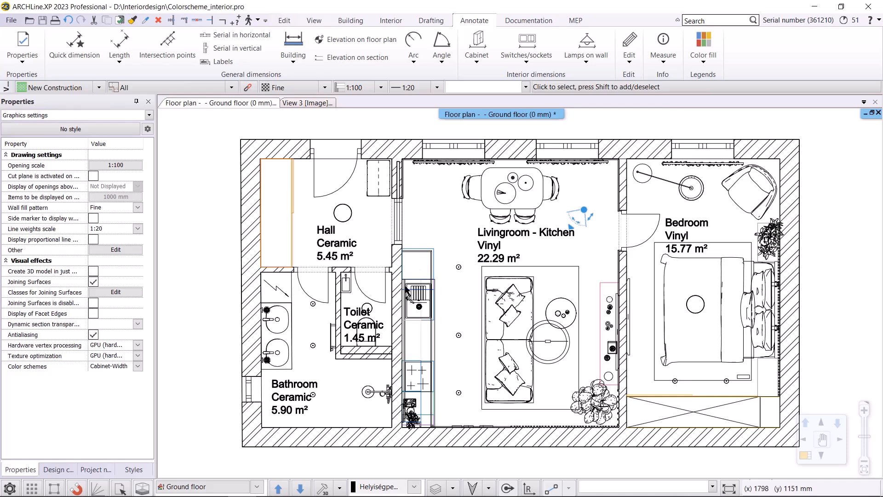
Apply the Cabinet-Width color scheme to the View 3 living room image.
click(314, 103)
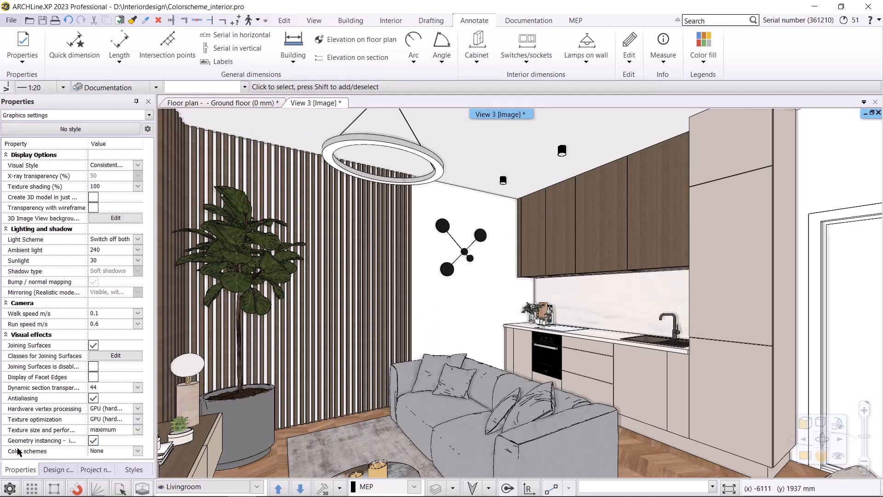
click(139, 452)
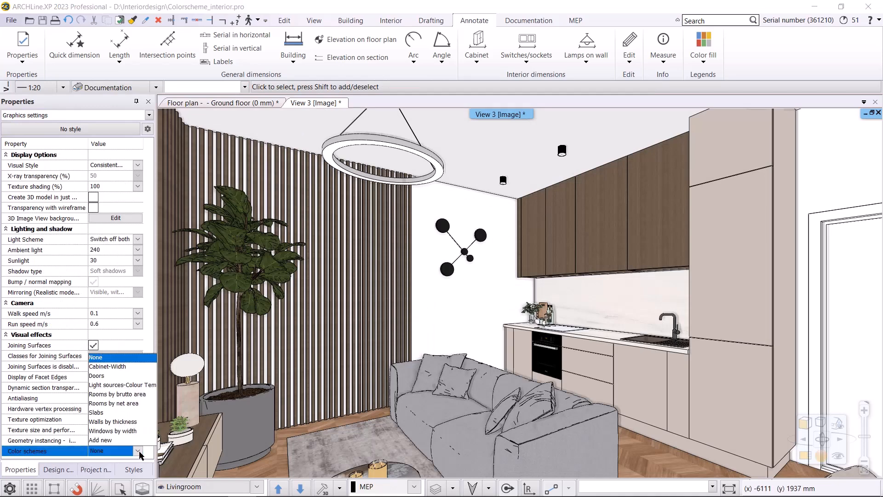
click(120, 368)
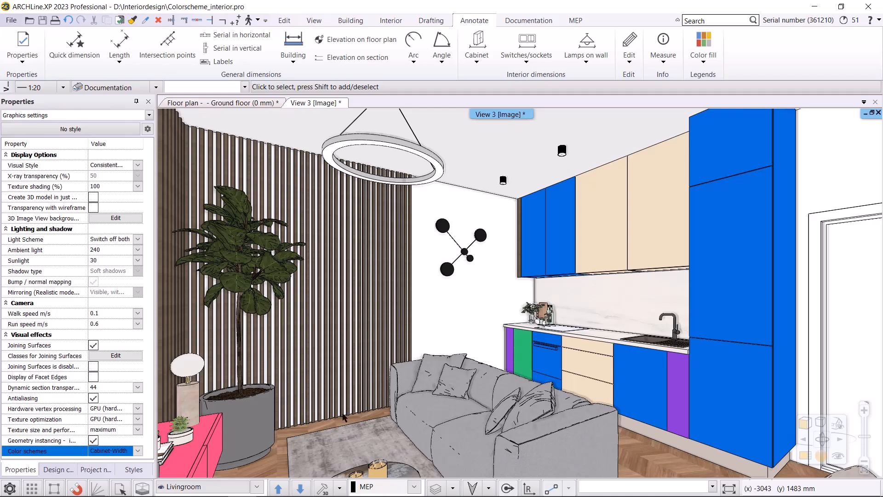
Switch View 3 to the Light sources-Colour Temperature color scheme, and reset the view's scheme to None.
click(139, 451)
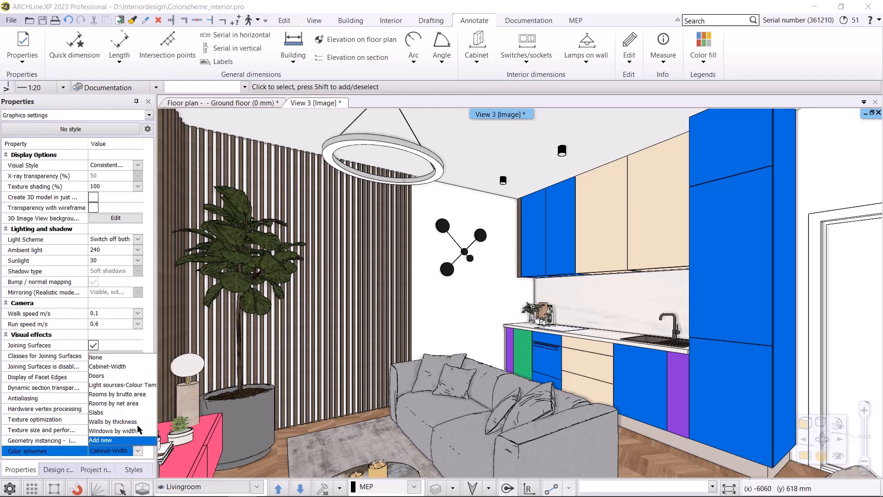
click(138, 385)
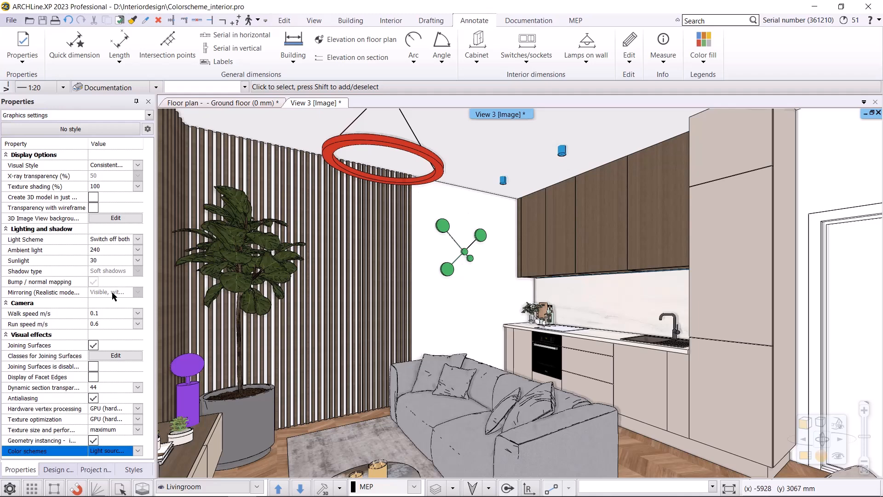
click(130, 450)
click(102, 358)
Create a floor plan color scheme for the architectural Room and area element based on Floor finish, with values imported from the floor plan, and apply it.
click(236, 104)
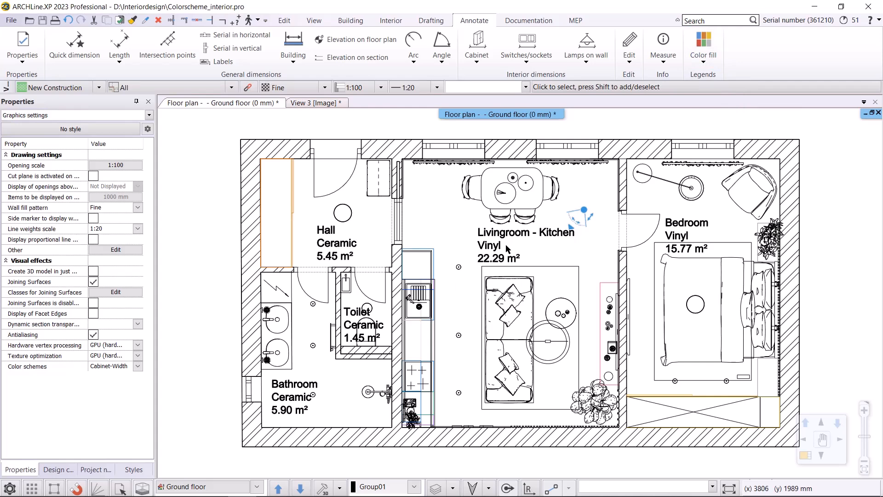
click(704, 50)
mouse_move(726, 94)
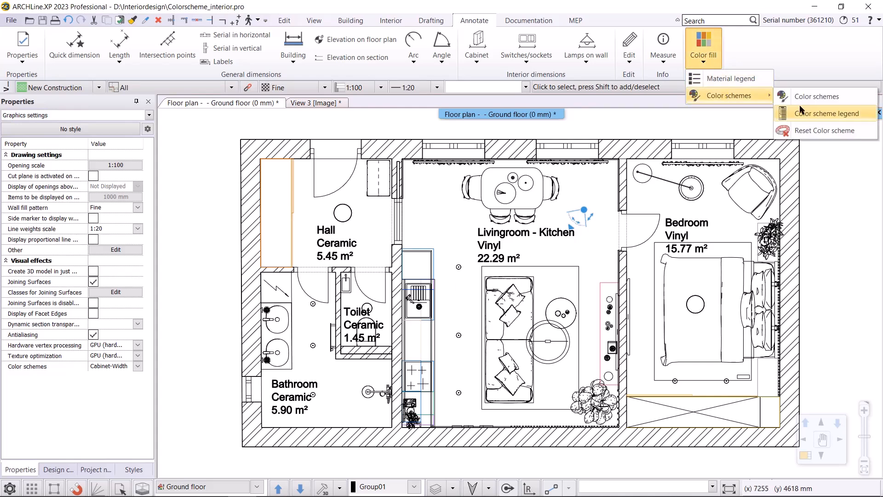
click(788, 93)
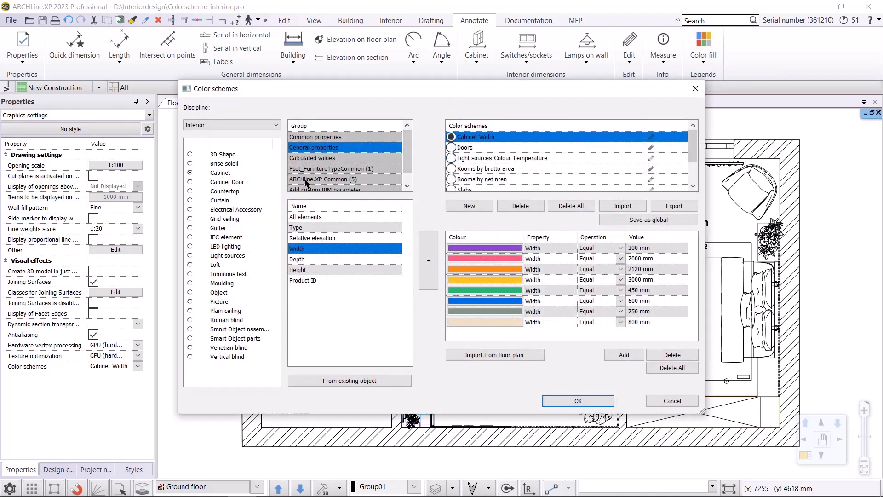
click(220, 127)
click(216, 143)
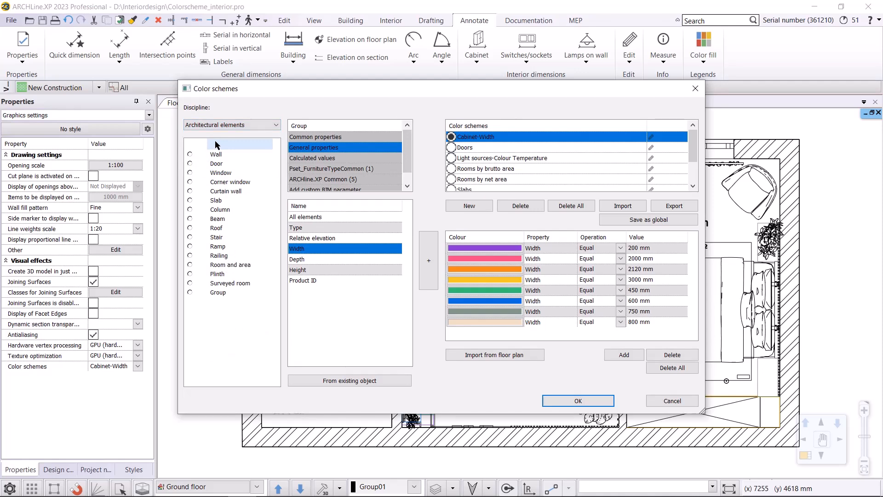
click(223, 266)
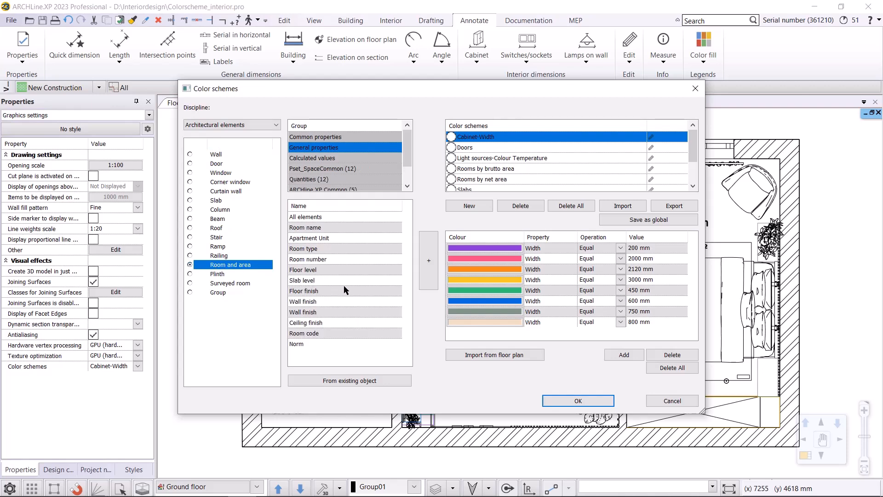
click(320, 292)
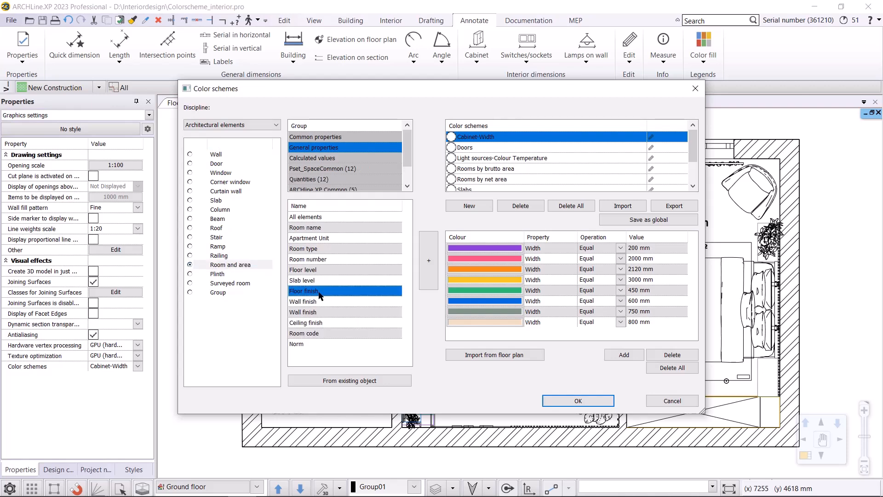
click(425, 268)
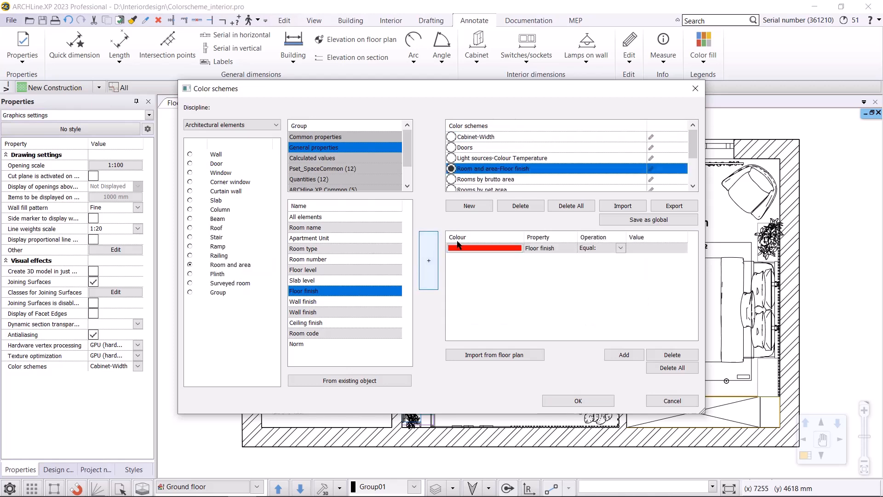
click(509, 357)
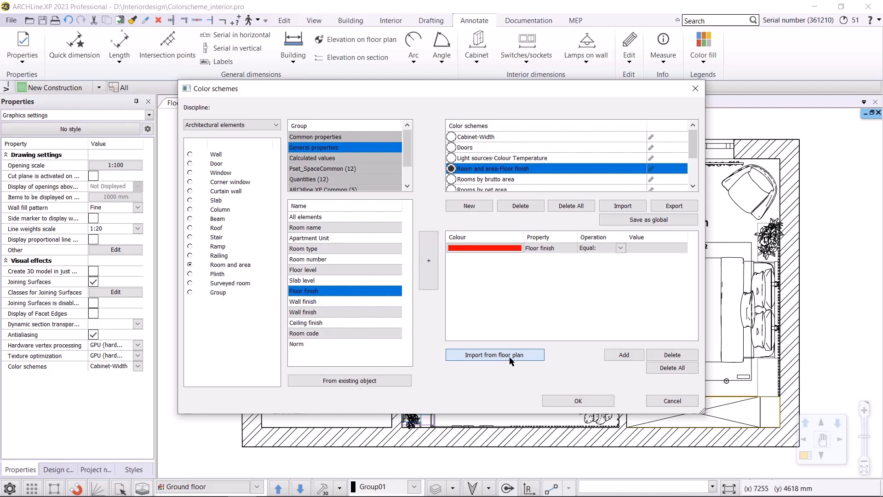
click(557, 401)
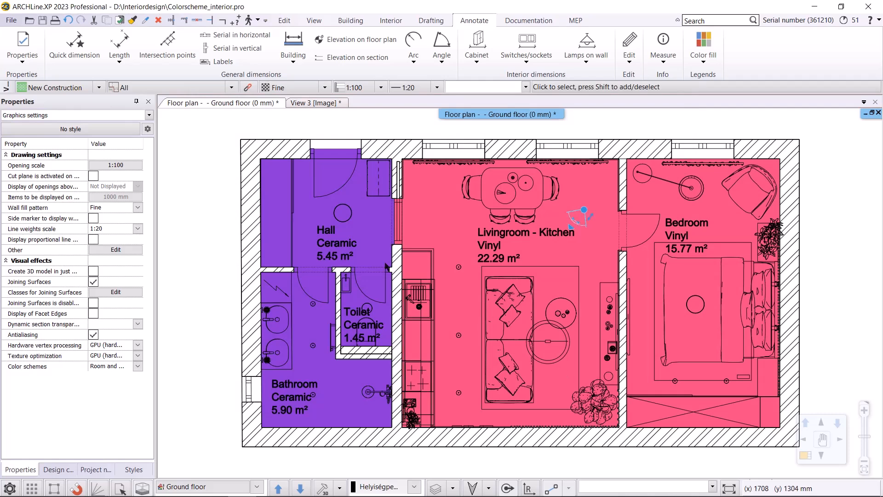
Set the bedroom's floor finish to Parkett.
click(681, 226)
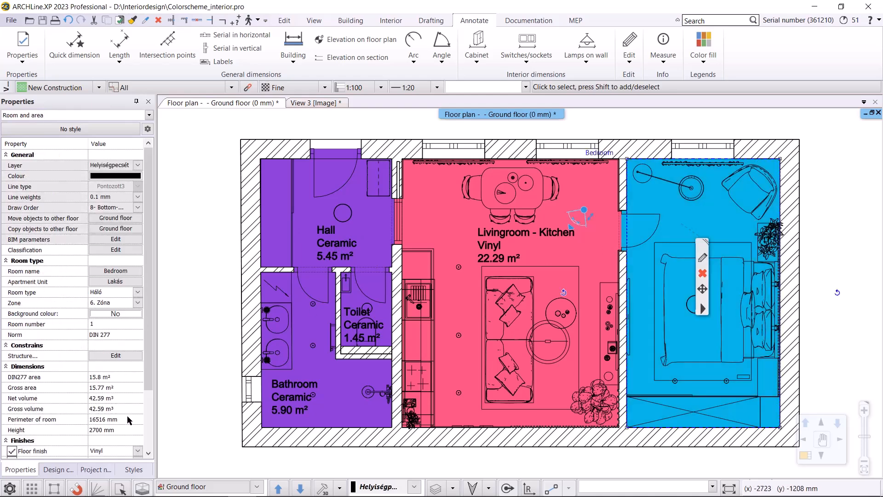
scroll(118, 385, down, 5)
click(116, 377)
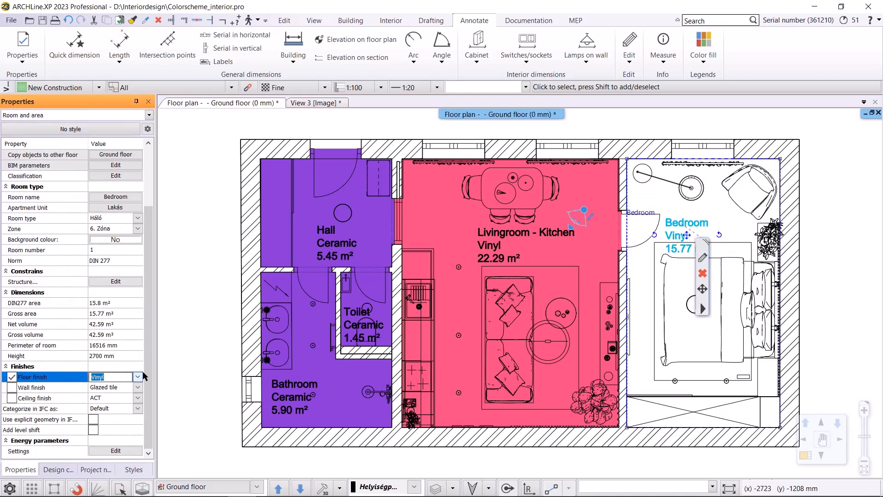
text(Parkett)
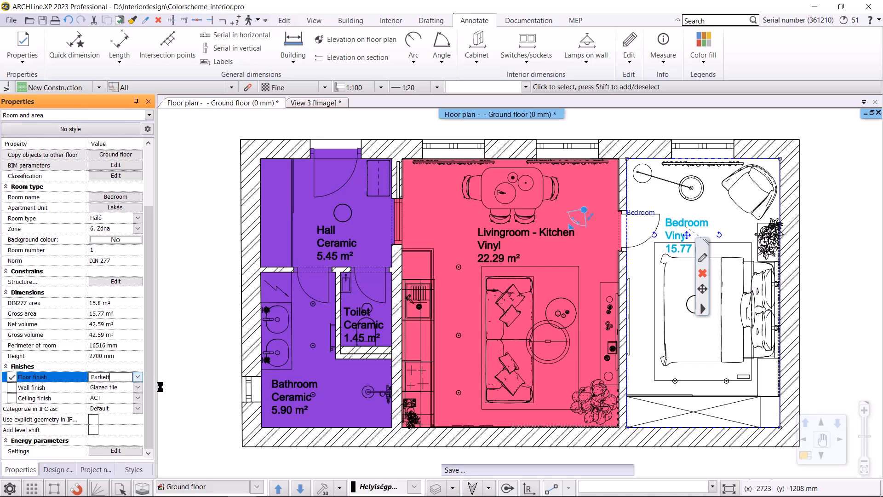
key(Return)
Re-import the values of the Room and area-Floor finish scheme from the floor plan and apply the updated scheme.
click(703, 60)
mouse_move(773, 95)
click(812, 100)
click(495, 354)
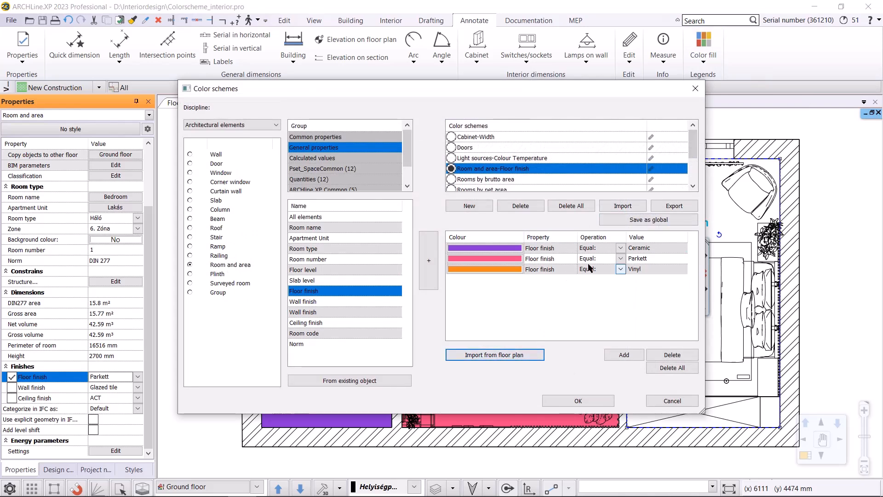
click(577, 401)
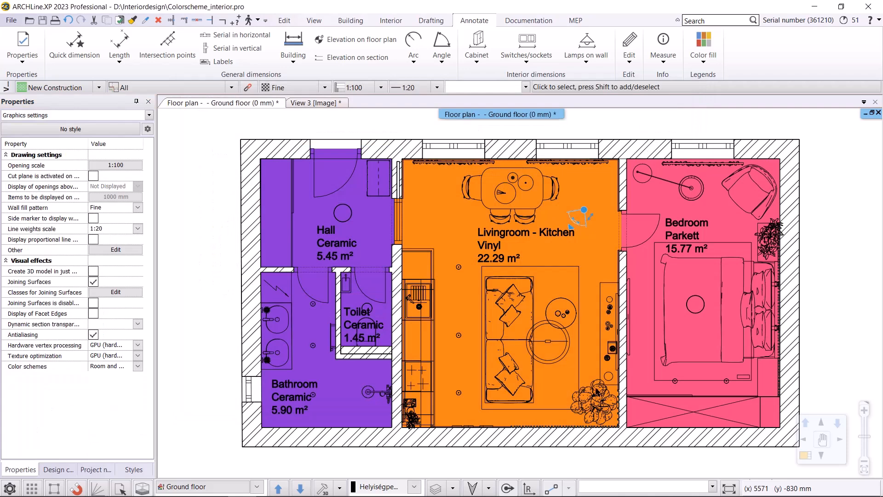
Clear the floor plan's color scheme and create one for interior objects based on Model complexity (surfaces), with values imported from the floor plan.
click(137, 366)
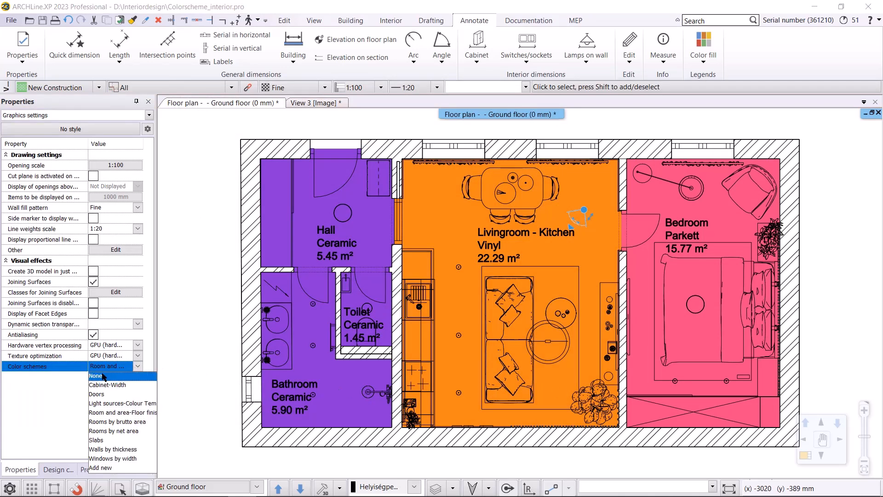
click(103, 376)
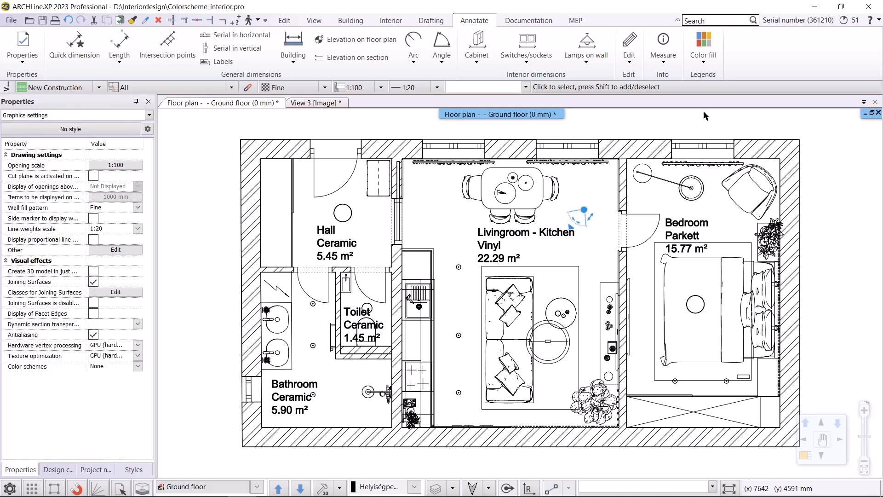
click(703, 62)
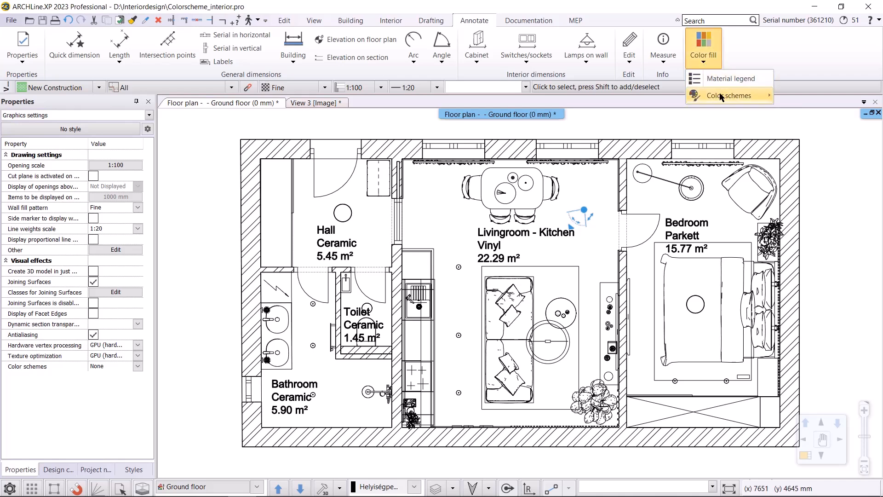
mouse_move(721, 97)
click(803, 96)
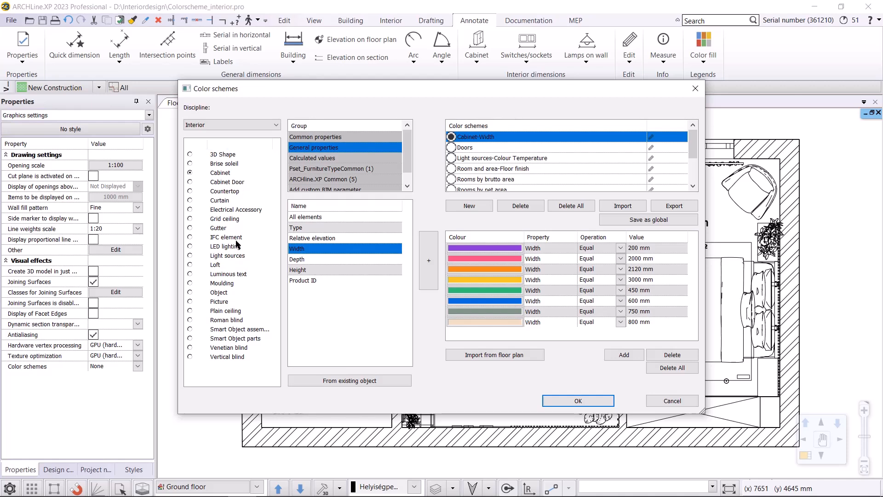
click(190, 293)
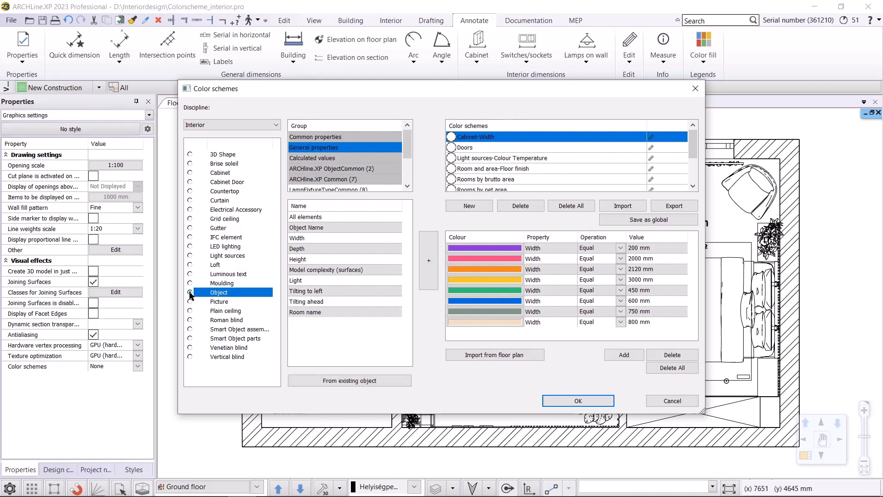
click(326, 270)
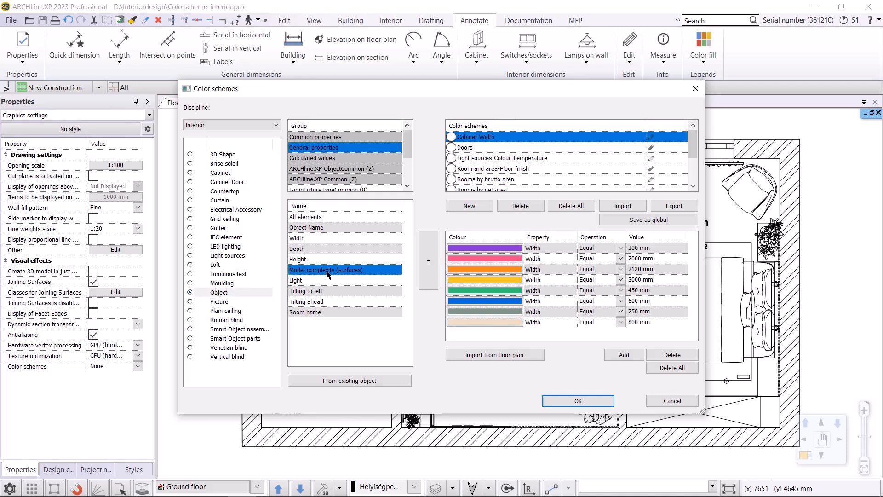
click(427, 269)
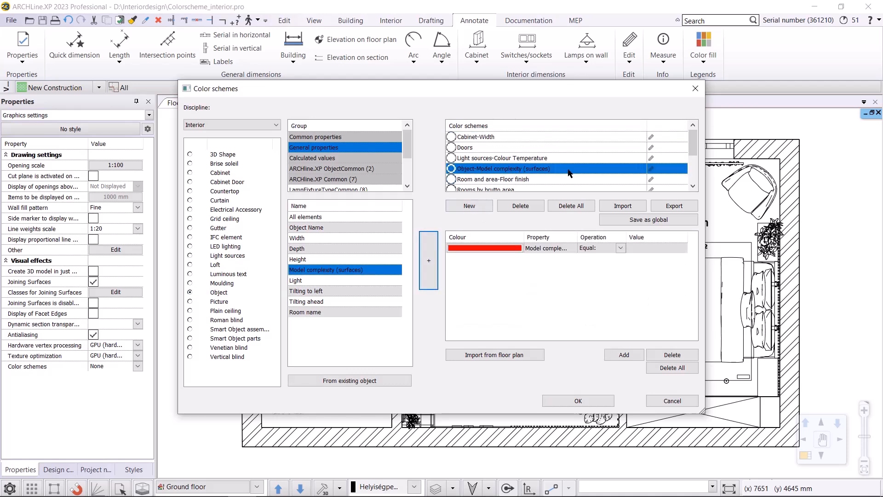
click(496, 355)
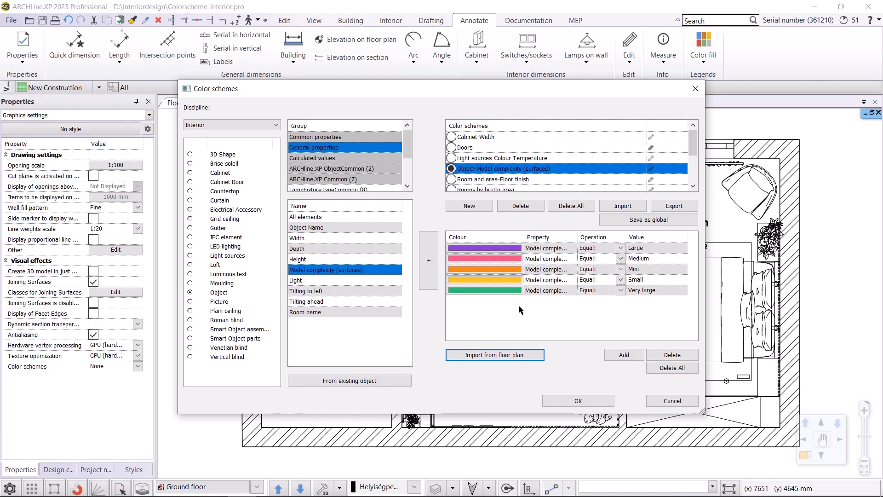
Change the colour of the Very large entry in the model complexity scheme to a dark orange-red.
click(495, 291)
mouse_move(387, 233)
mouse_down()
mouse_move(379, 224)
mouse_move(498, 228)
mouse_move(374, 234)
mouse_up()
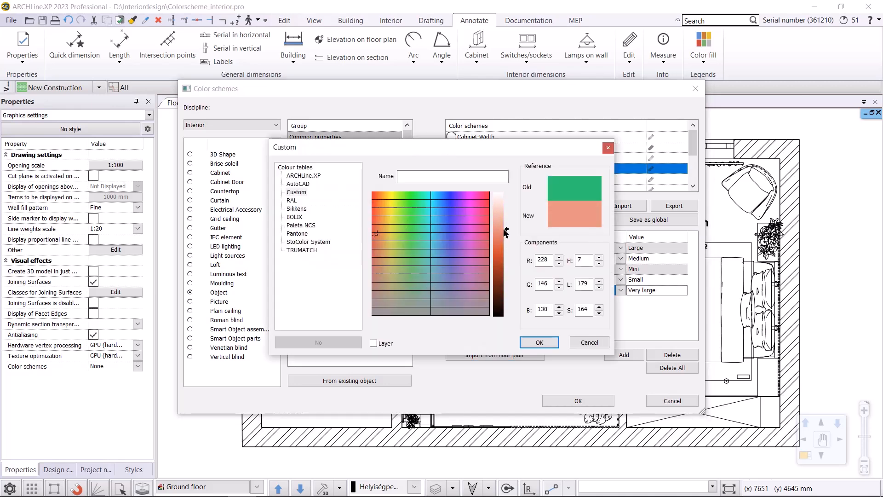
drag(506, 232, 508, 268)
click(539, 342)
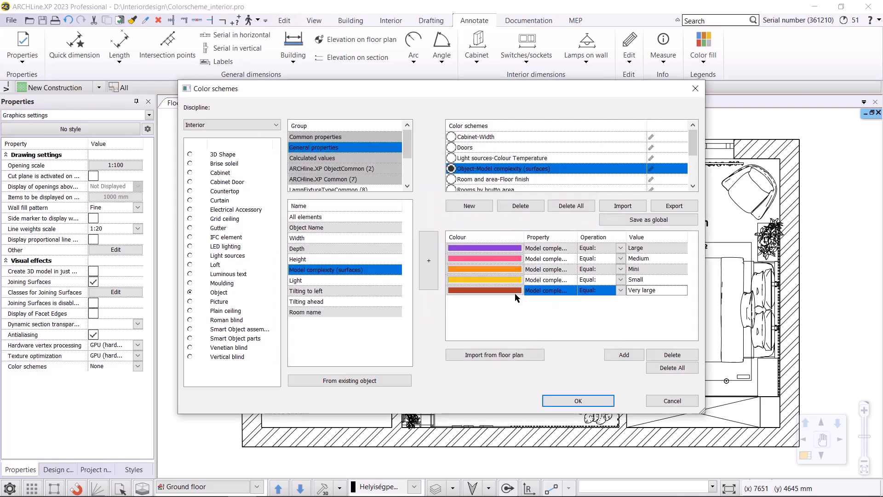
Change the Mini entry to green and the Small entry to blue, and apply the model complexity scheme to the floor plan.
click(511, 269)
click(416, 238)
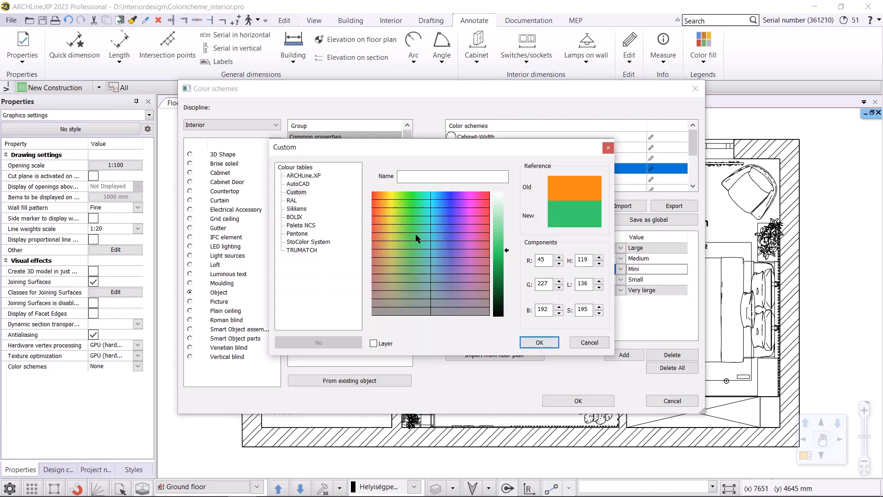
click(533, 342)
click(515, 281)
click(447, 230)
click(539, 342)
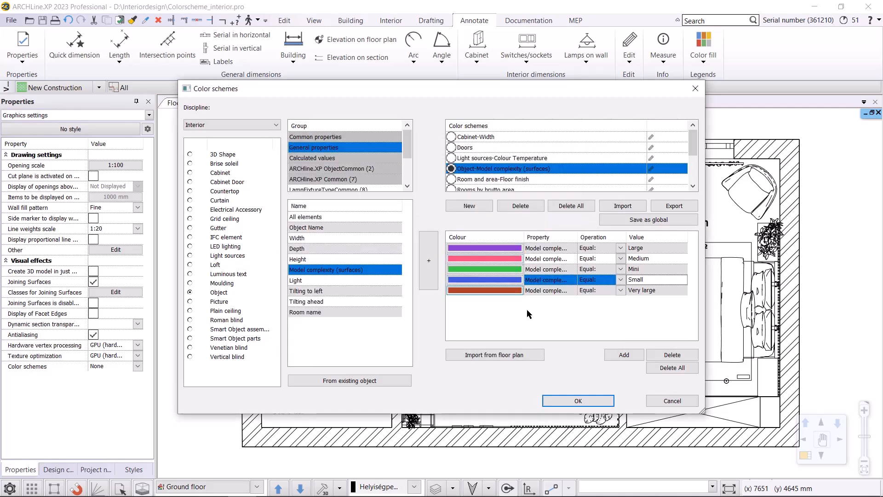
click(564, 399)
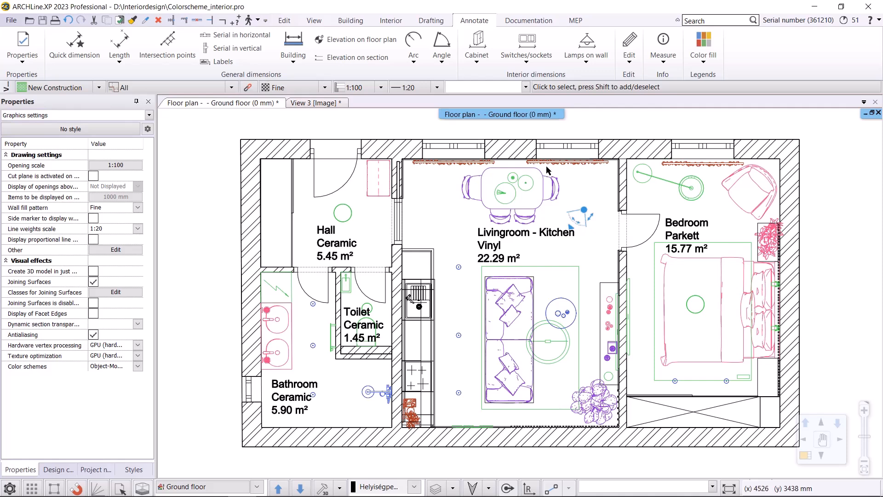
Delete the very large kitchen decor object at the lower end of the kitchen counter.
click(412, 409)
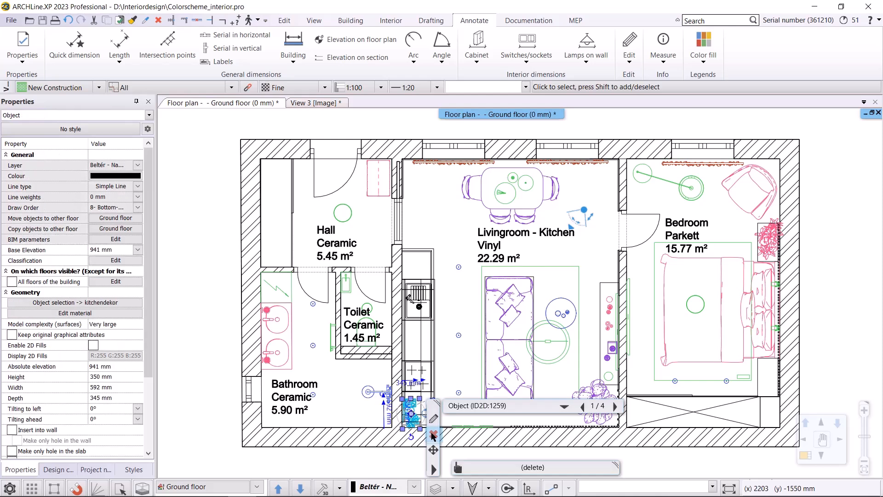
click(432, 427)
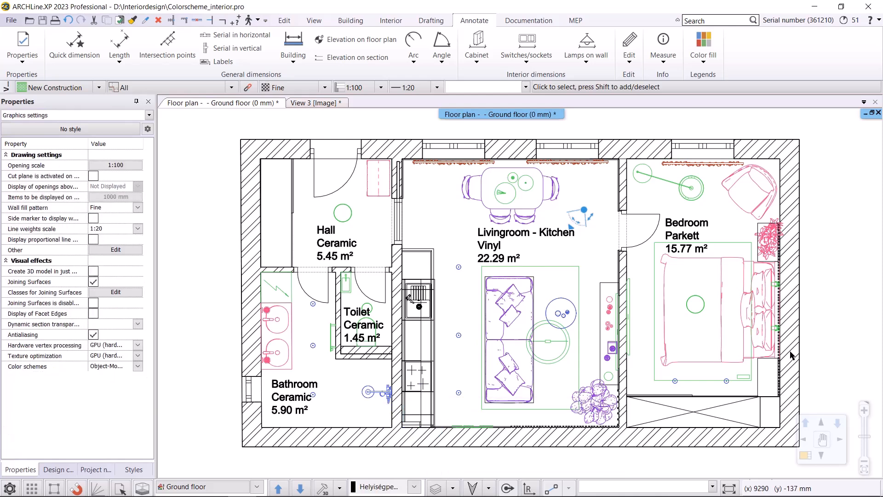